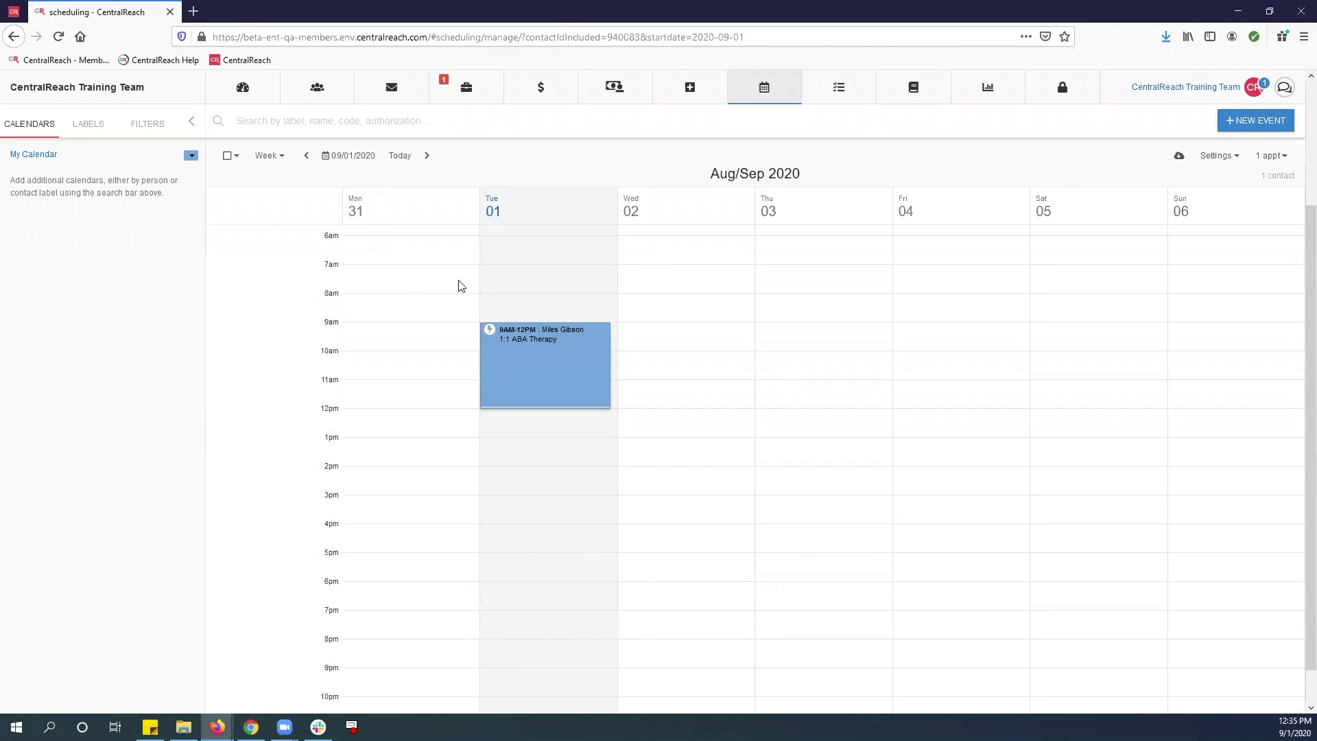
Open the timesheet for the 9AM-12PM appointment on September 1 and start a new CR Training Team session note.
{"action": "left_click", "coordinate": [487, 329]}
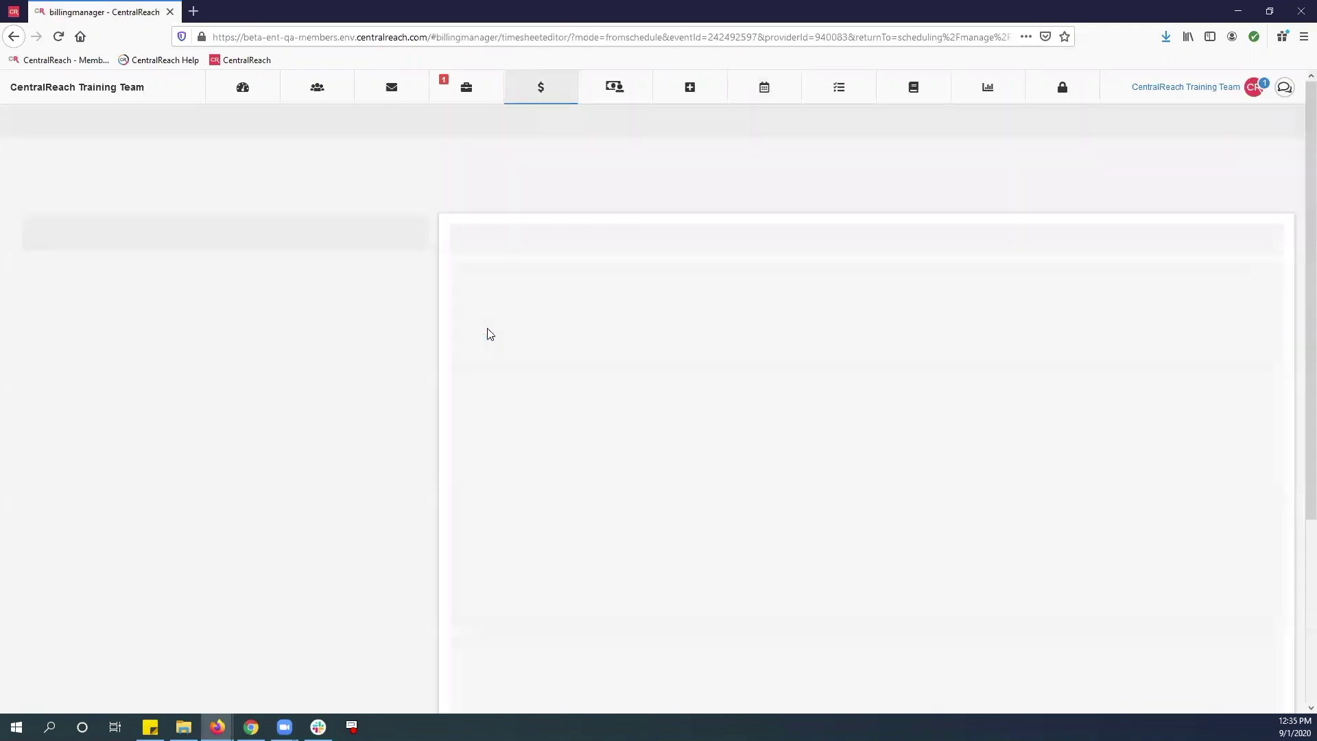
{"action": "scroll", "coordinate": [487, 336], "scroll_direction": "down", "scroll_amount": 6}
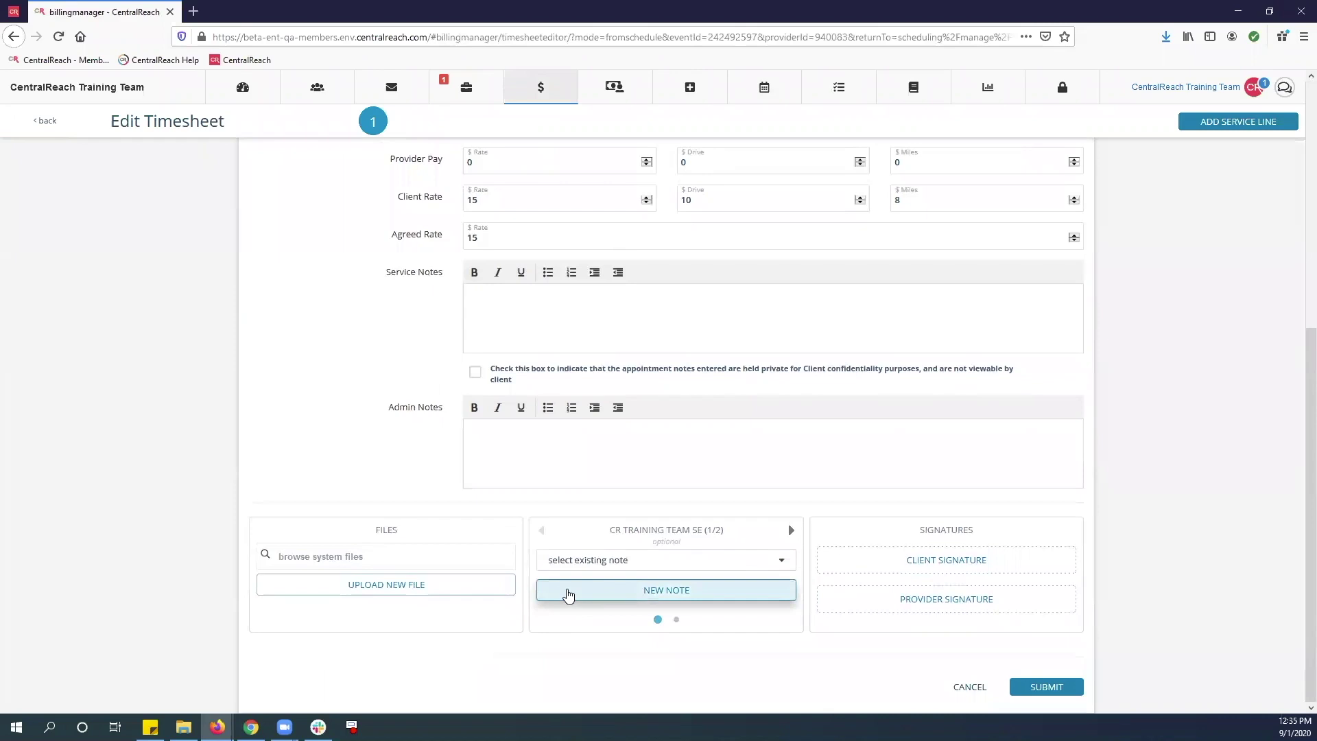
{"action": "left_click", "coordinate": [568, 594]}
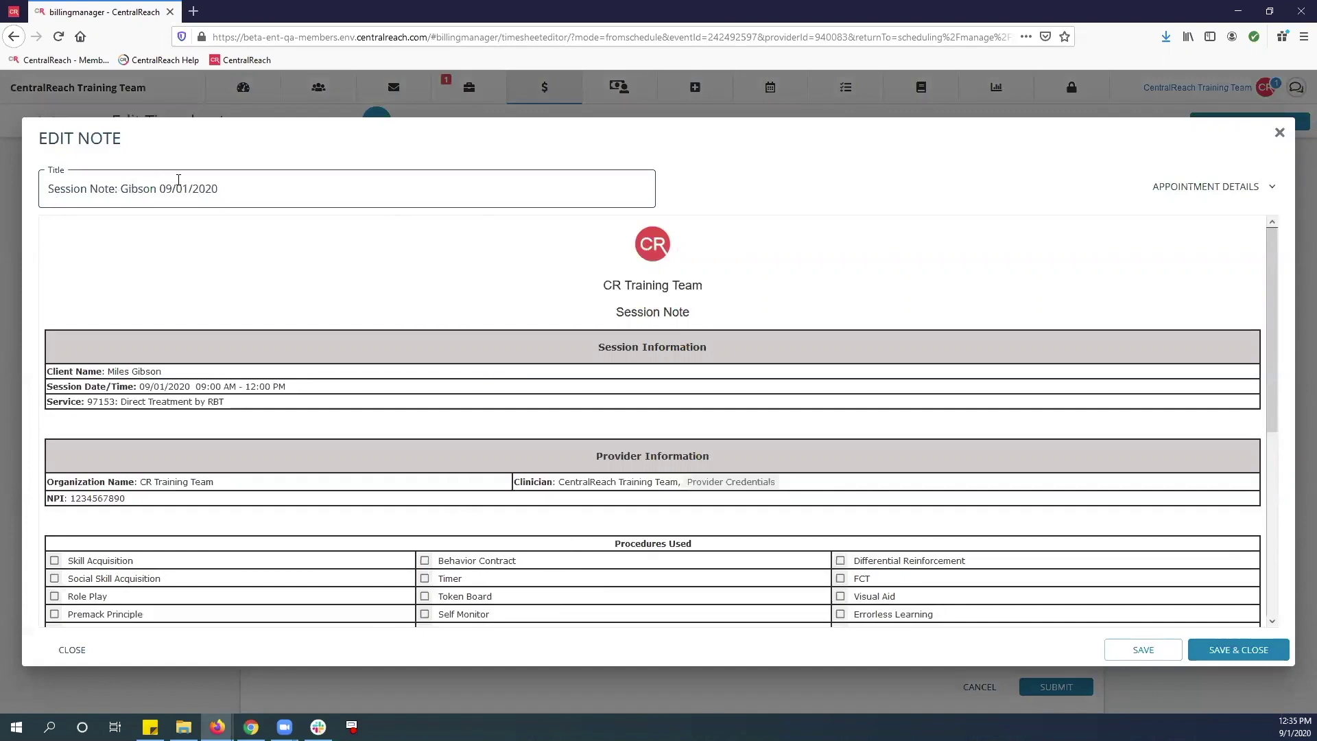
Review the new note's title and its appointment details, including service code, time worked, units and modifiers.
{"action": "left_click", "coordinate": [240, 188]}
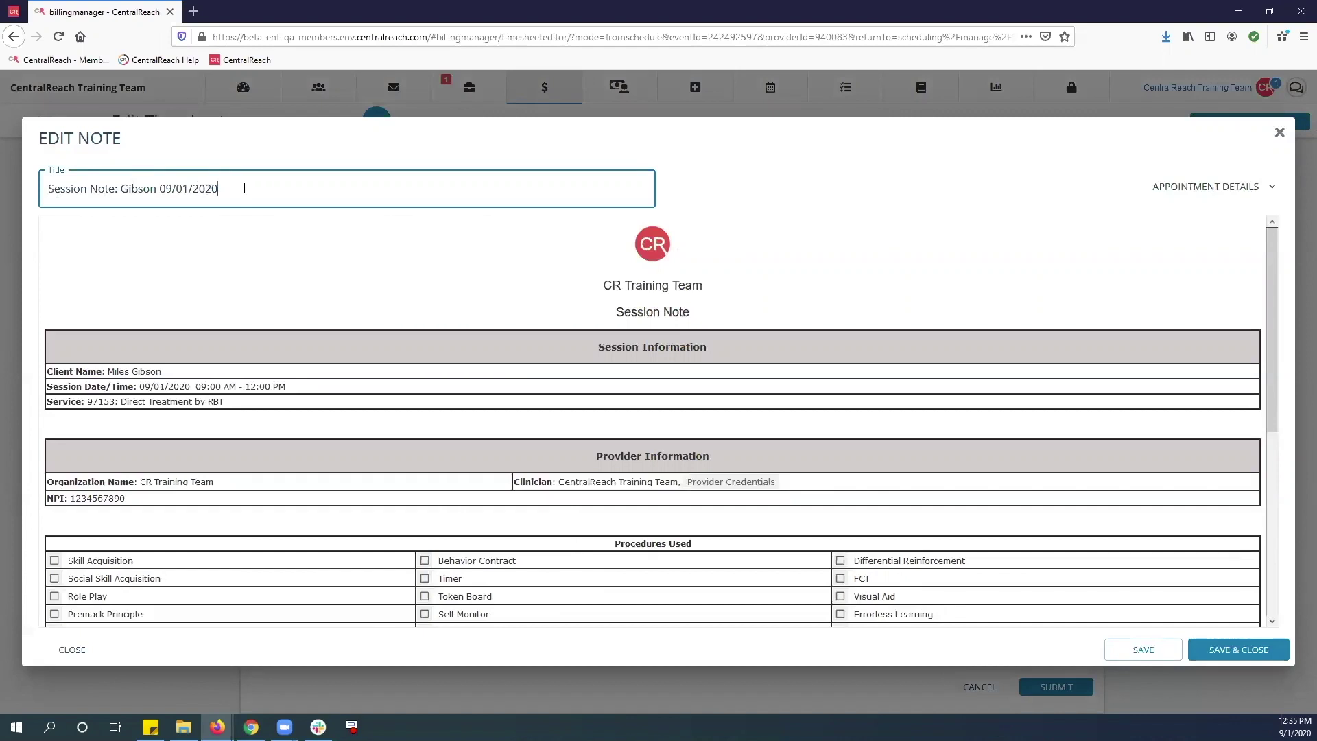
{"action": "triple_click", "coordinate": [244, 188]}
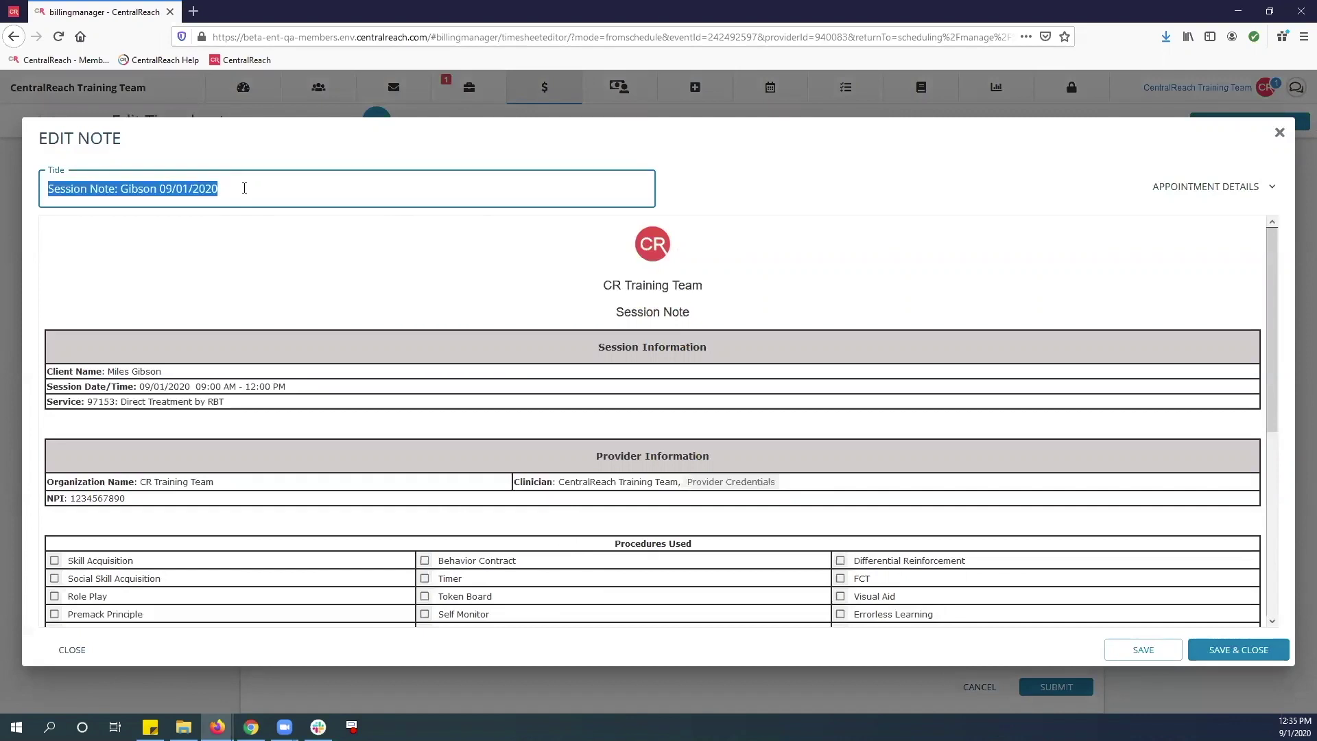
{"action": "left_click", "coordinate": [1211, 194]}
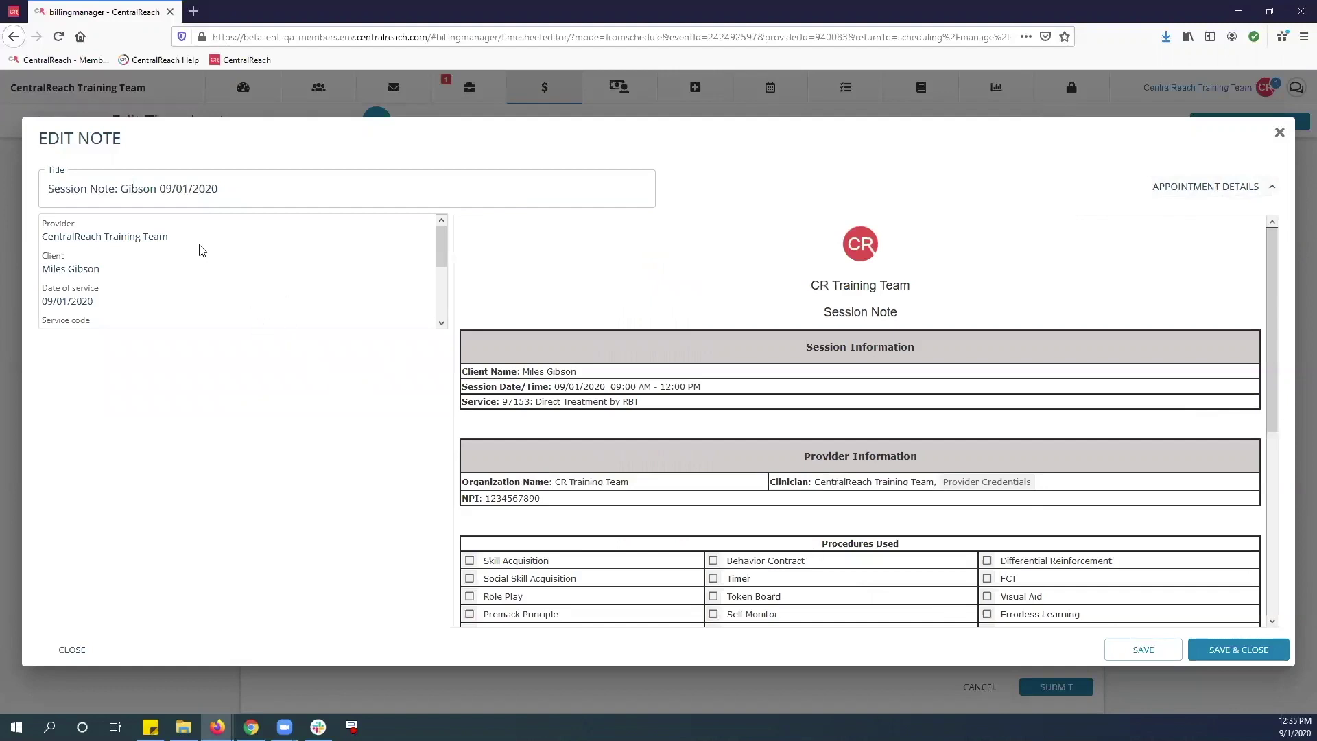
{"action": "scroll", "coordinate": [211, 255], "scroll_direction": "down", "scroll_amount": 1}
{"action": "scroll", "coordinate": [213, 256], "scroll_direction": "down", "scroll_amount": 2}
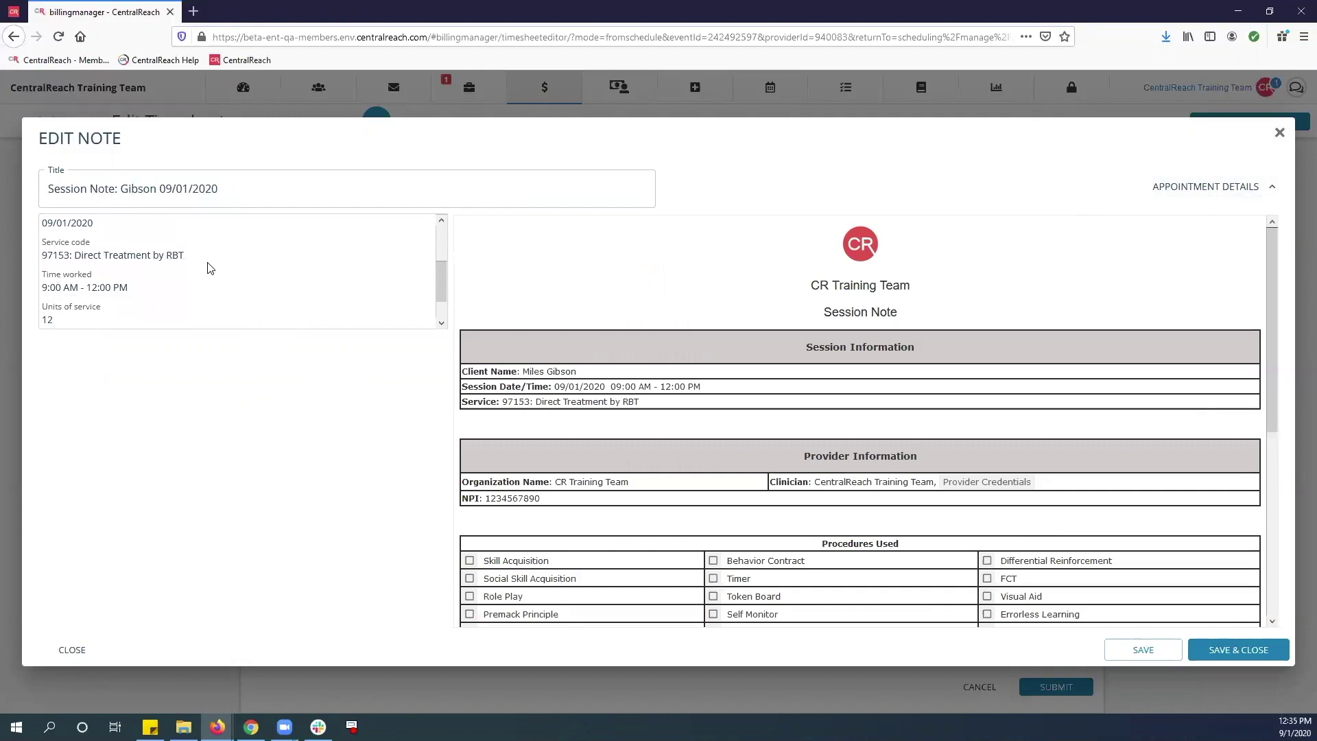
{"action": "scroll", "coordinate": [211, 268], "scroll_direction": "down", "scroll_amount": 1}
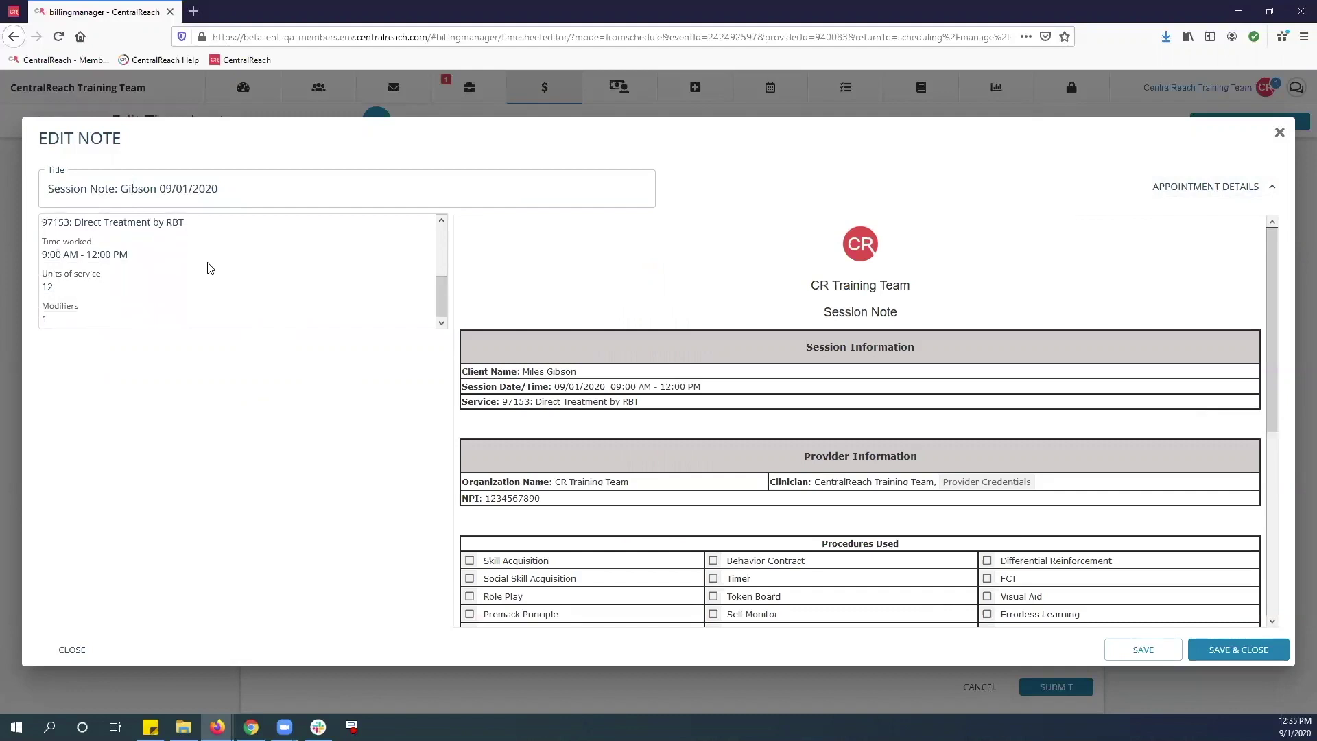
{"action": "scroll", "coordinate": [213, 273], "scroll_direction": "up", "scroll_amount": 1}
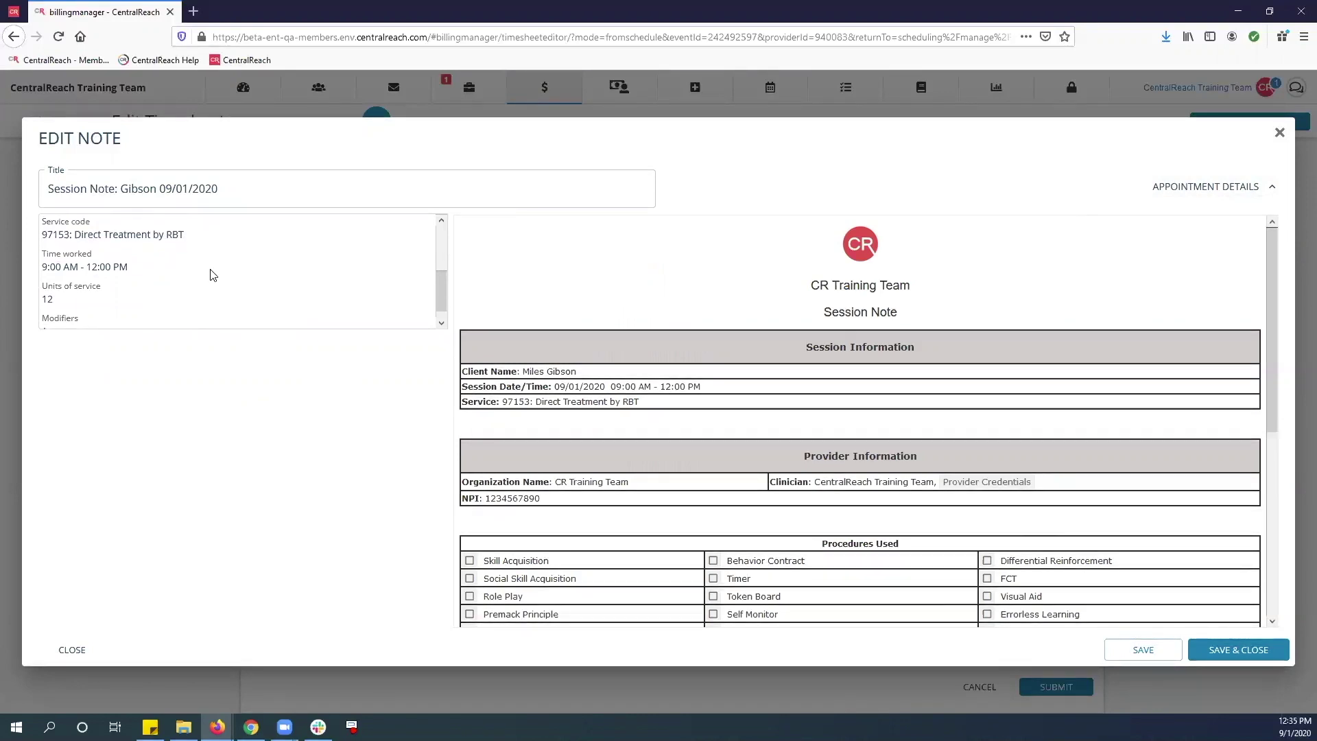
{"action": "scroll", "coordinate": [213, 274], "scroll_direction": "up", "scroll_amount": 3}
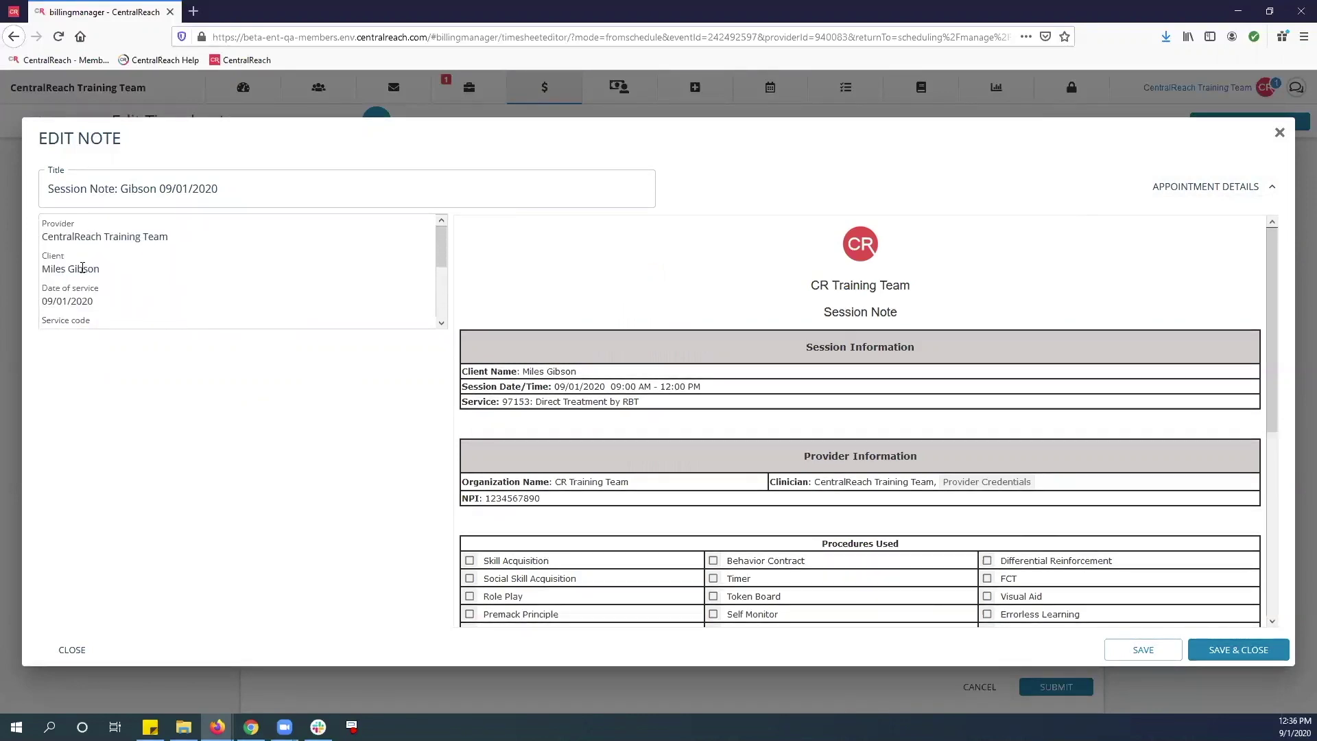
{"action": "left_click", "coordinate": [1216, 190]}
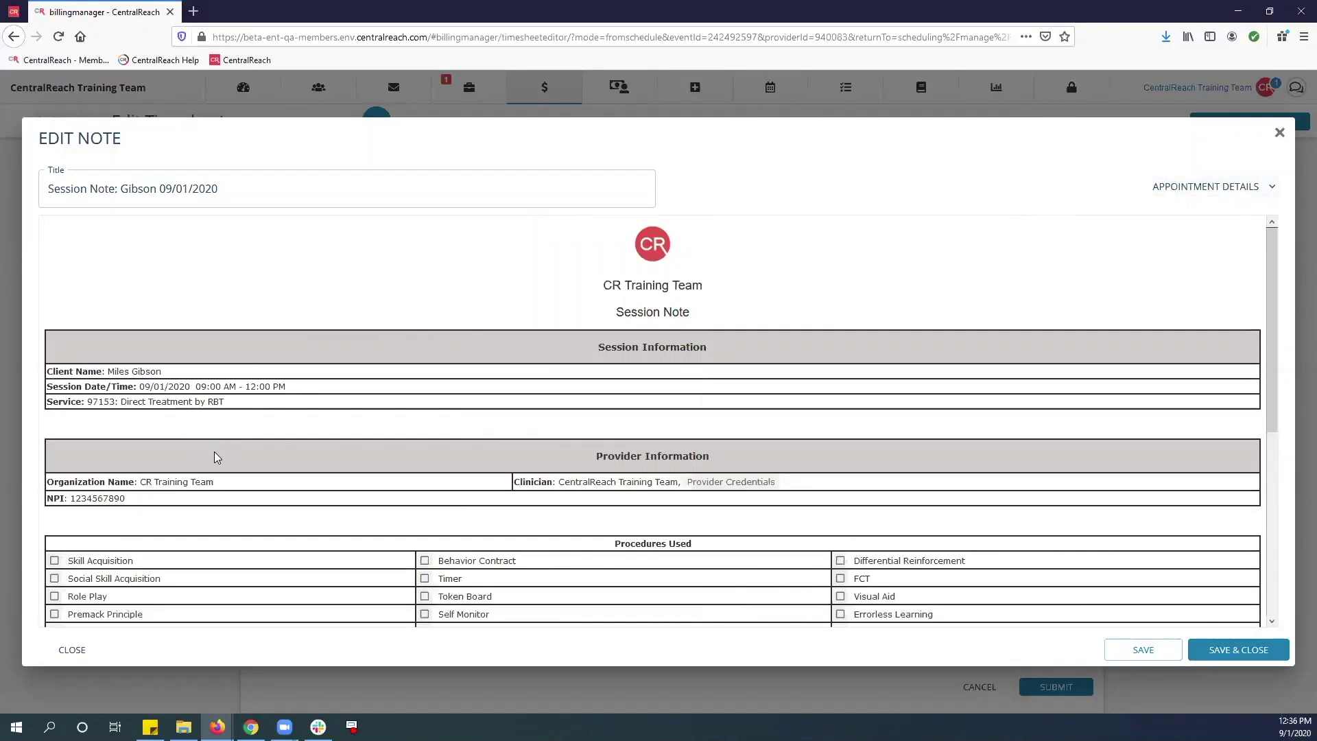
Mark Skill Acquisition and Role Play as procedures used, leaving the Other text entry blank.
{"action": "scroll", "coordinate": [215, 452], "scroll_direction": "down", "scroll_amount": 3}
{"action": "left_click", "coordinate": [58, 350]}
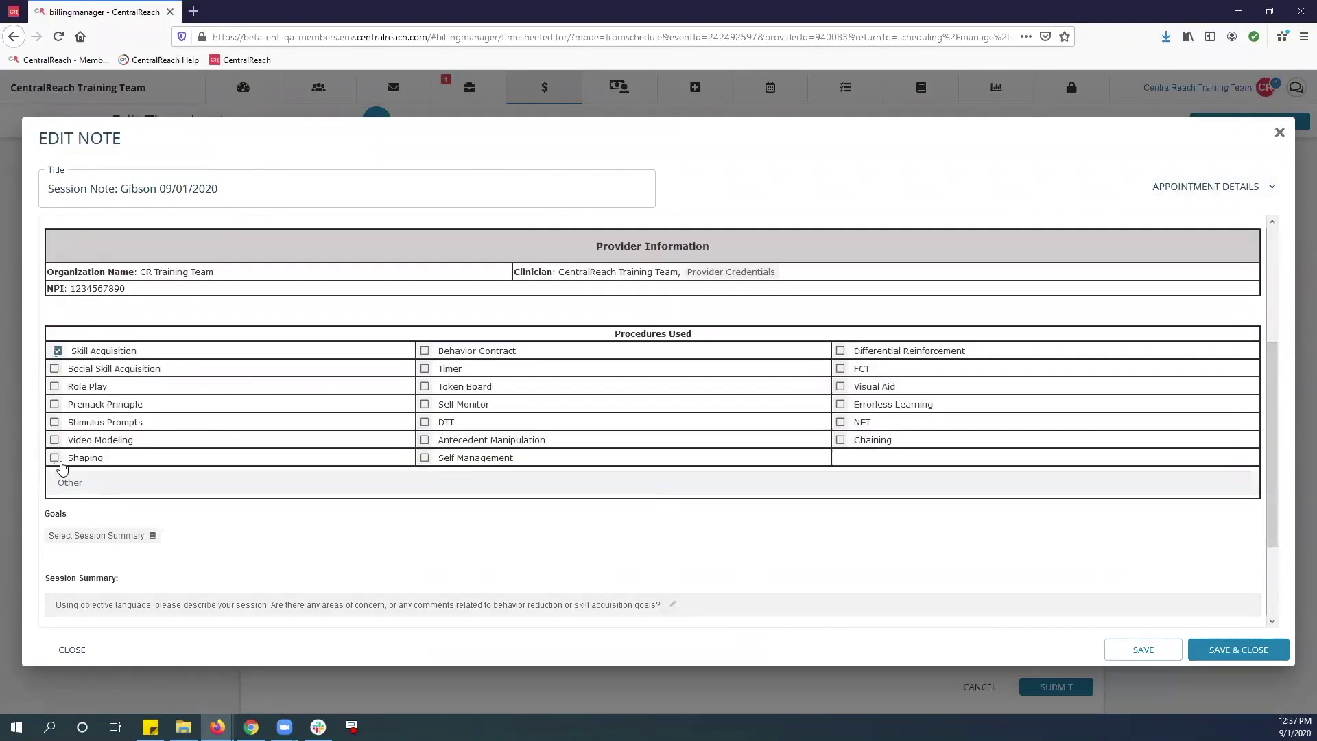
{"action": "left_click", "coordinate": [55, 387]}
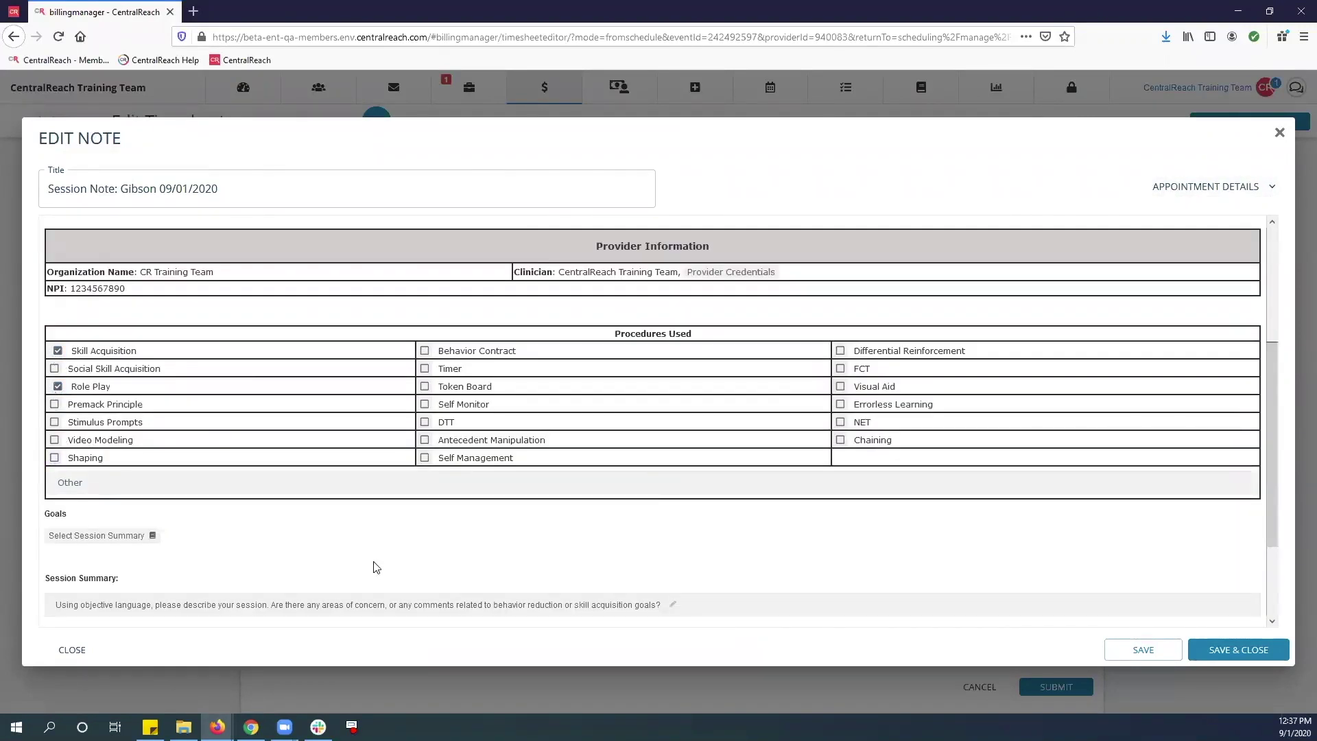
{"action": "left_click", "coordinate": [376, 491]}
{"action": "left_click", "coordinate": [823, 489]}
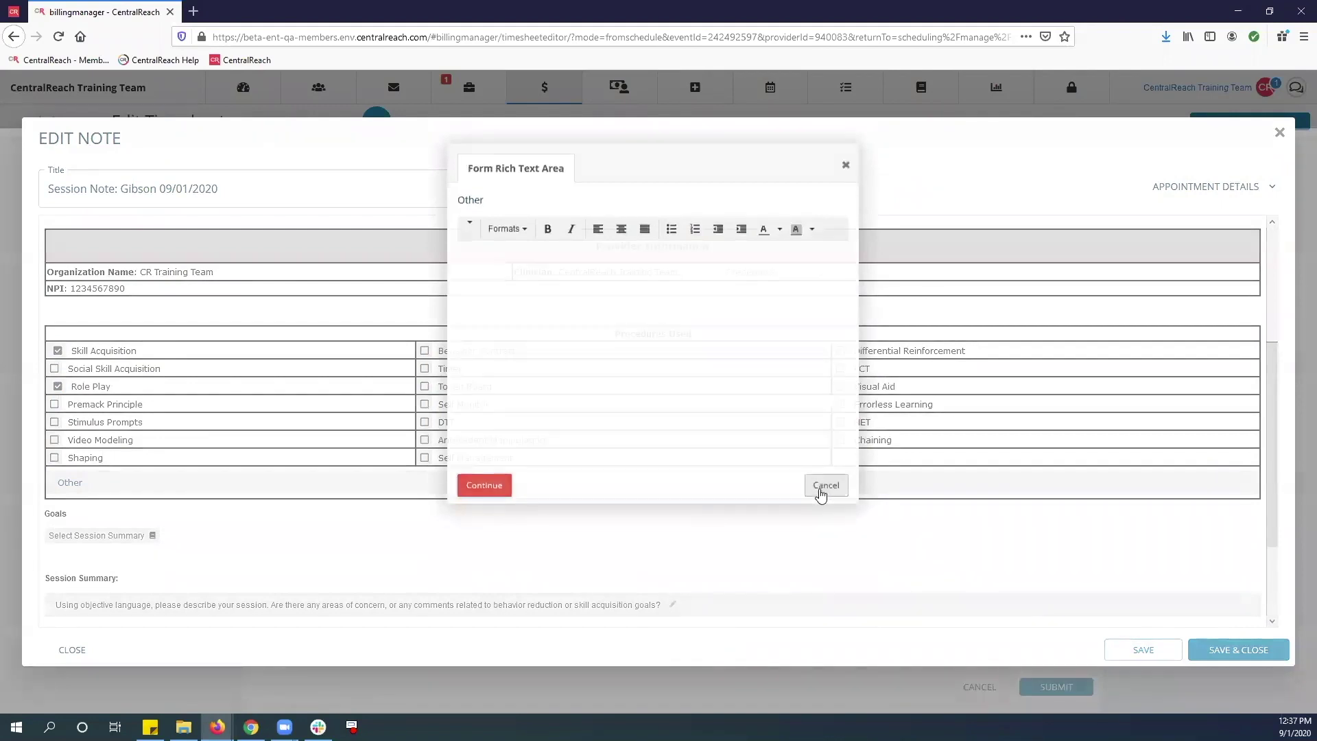
Save the session note without a signature and keep it open by cancelling the unsaved-changes dialog on closing.
{"action": "scroll", "coordinate": [477, 554], "scroll_direction": "down", "scroll_amount": 2}
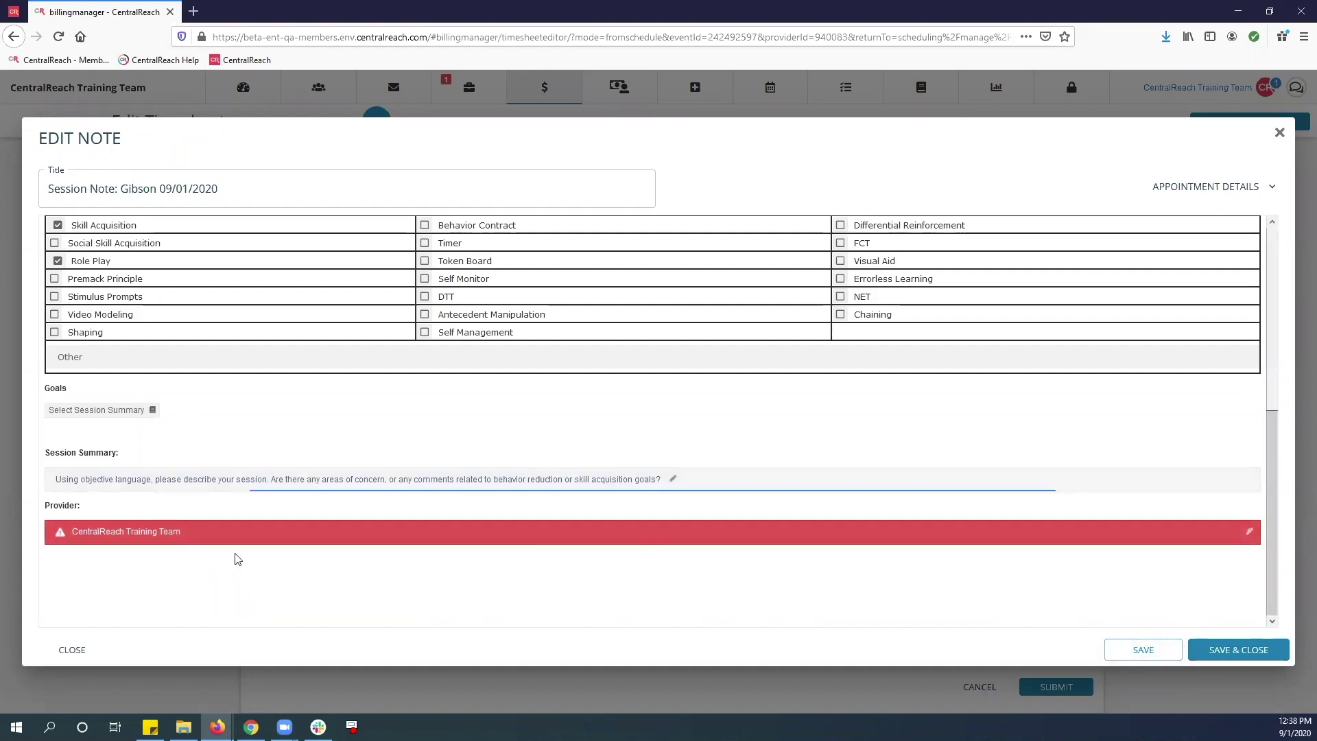
{"action": "left_click", "coordinate": [1136, 651]}
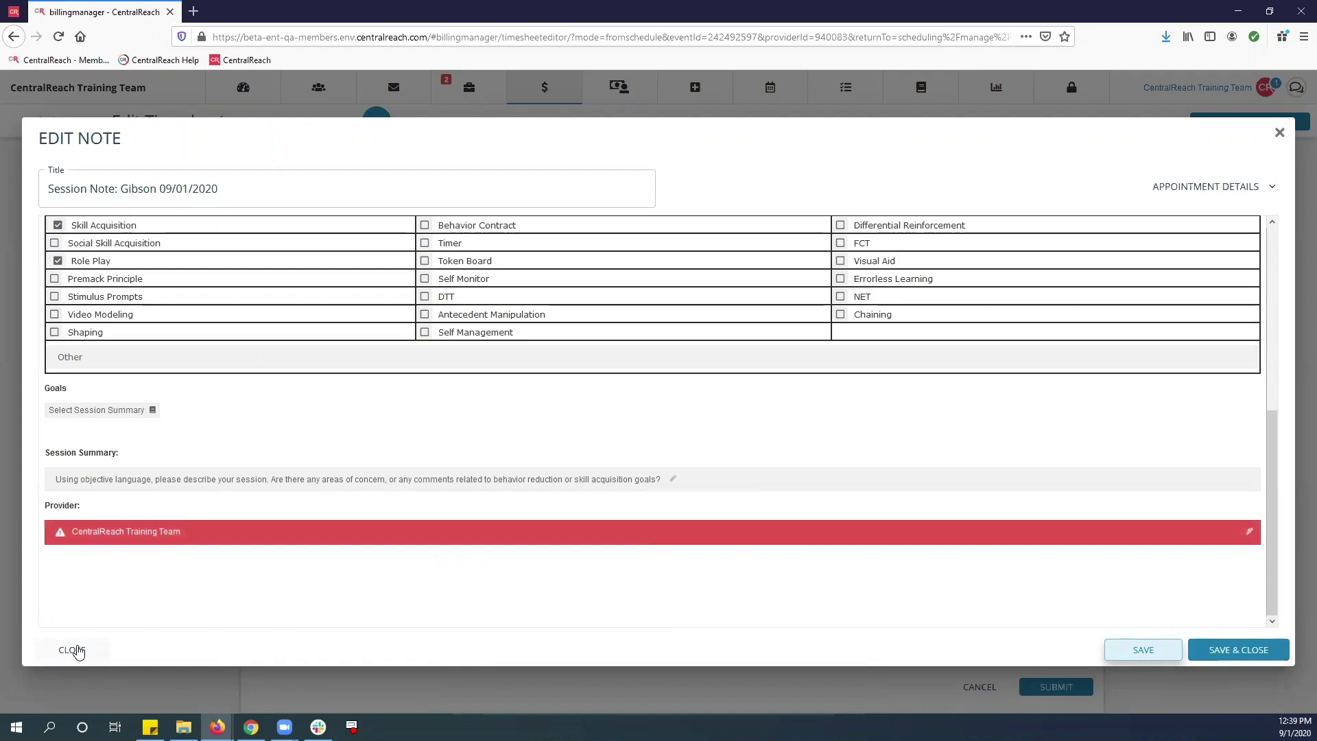
{"action": "left_click", "coordinate": [72, 649]}
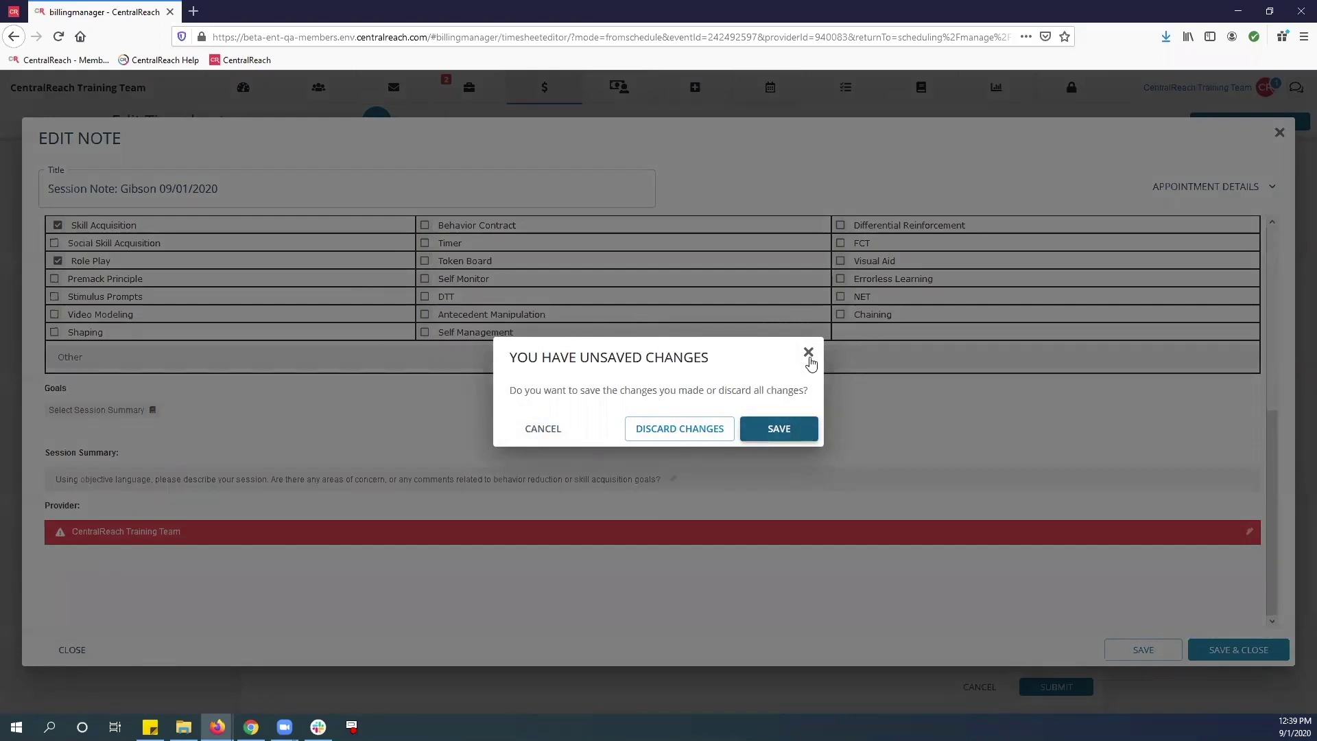
{"action": "left_click", "coordinate": [546, 430]}
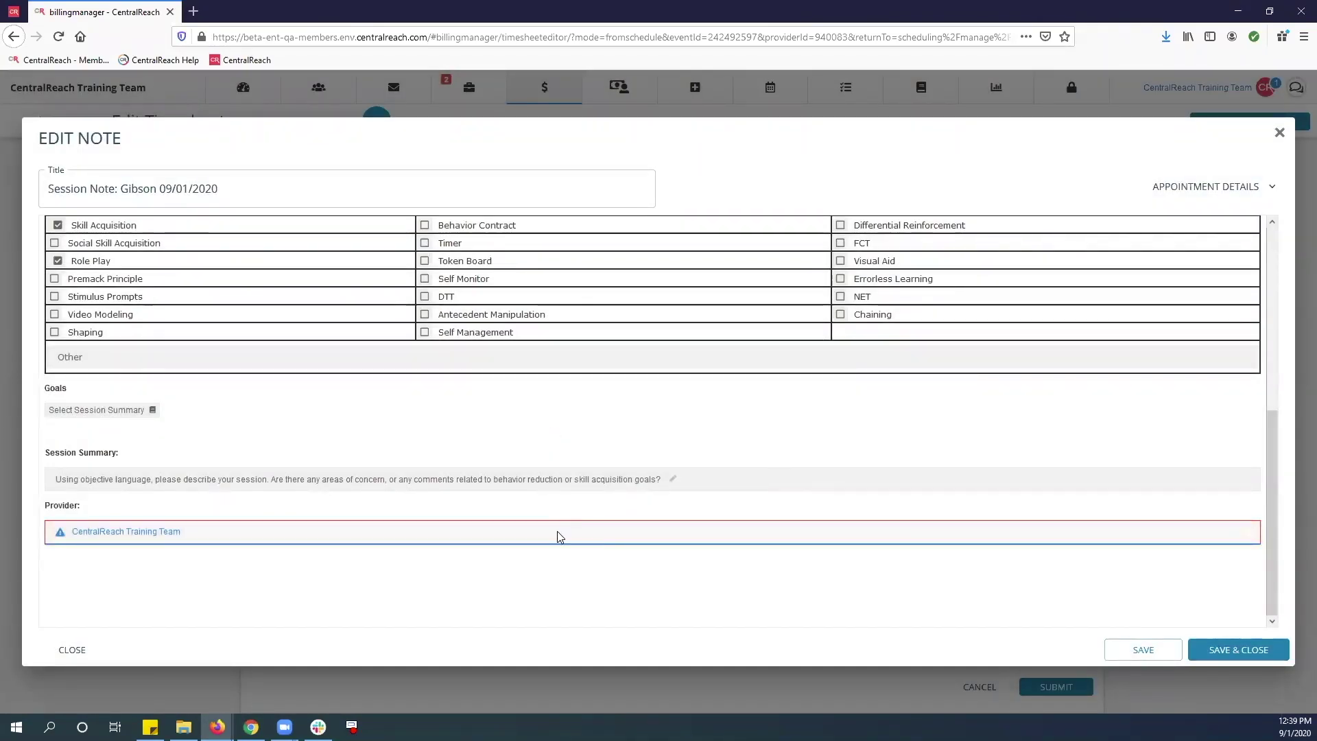
Sign the note as provider with the signer's name and a freehand signature, and save it.
{"action": "left_click", "coordinate": [557, 531]}
{"action": "left_click", "coordinate": [579, 259]}
{"action": "type", "text": "Janine"}
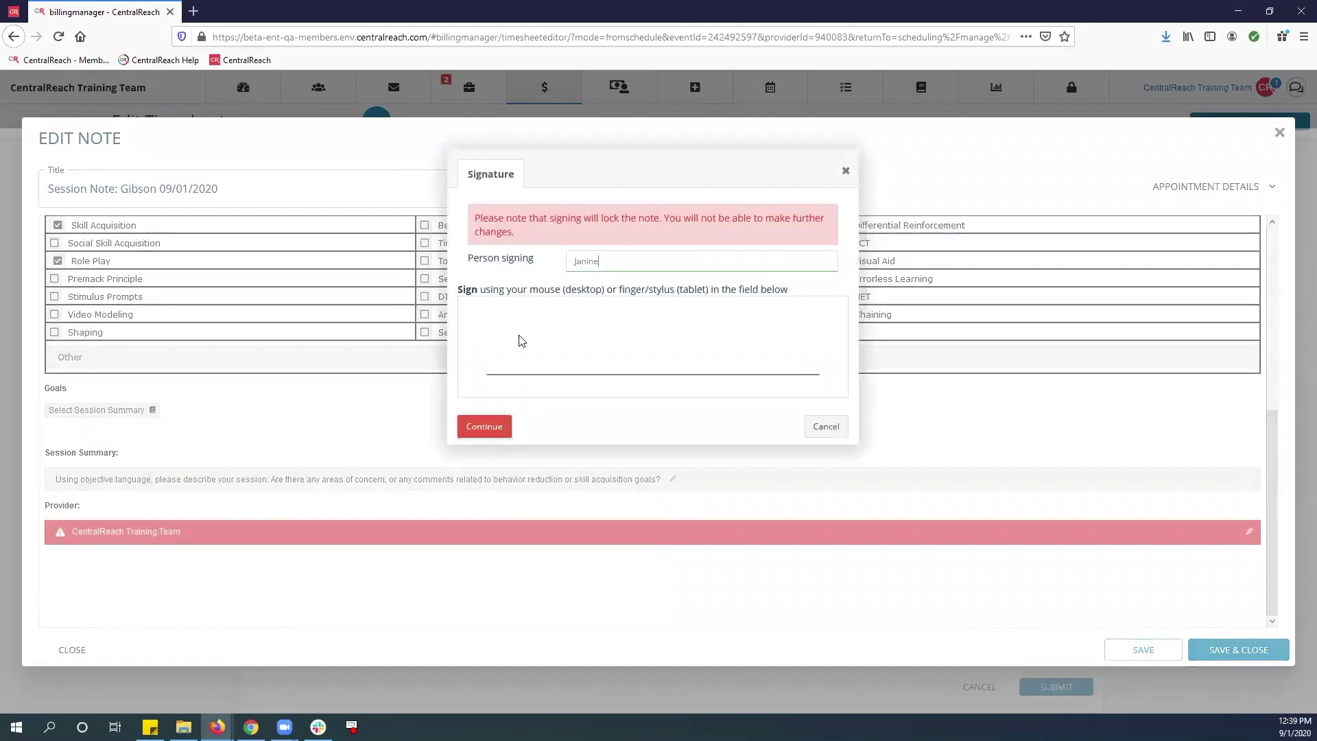
{"action": "mouse_move", "coordinate": [530, 341]}
{"action": "left_mouse_down"}
{"action": "mouse_move", "coordinate": [537, 370]}
{"action": "mouse_move", "coordinate": [778, 338]}
{"action": "left_mouse_up"}
{"action": "left_click", "coordinate": [480, 445]}
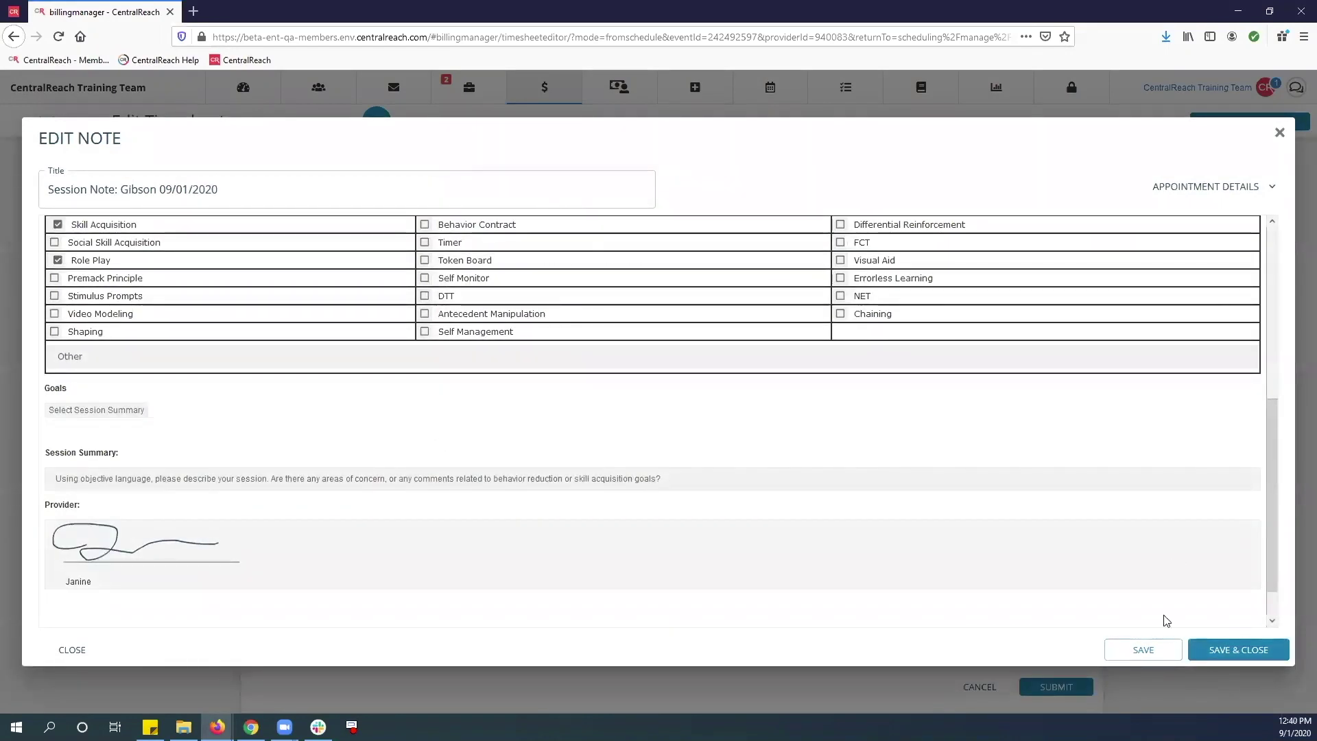
{"action": "left_click", "coordinate": [1164, 654]}
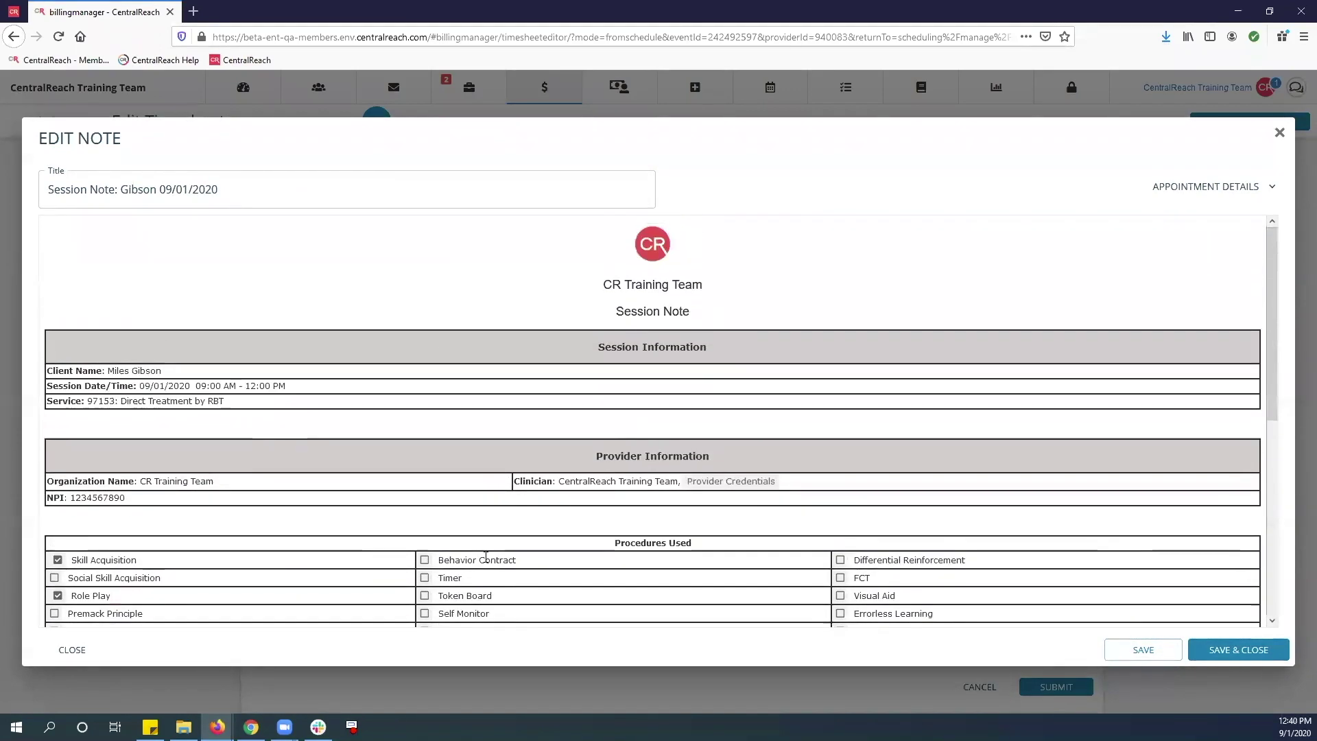
Check whether the signed note's Other field and title are still editable, and save and close the note.
{"action": "scroll", "coordinate": [504, 557], "scroll_direction": "down", "scroll_amount": 5}
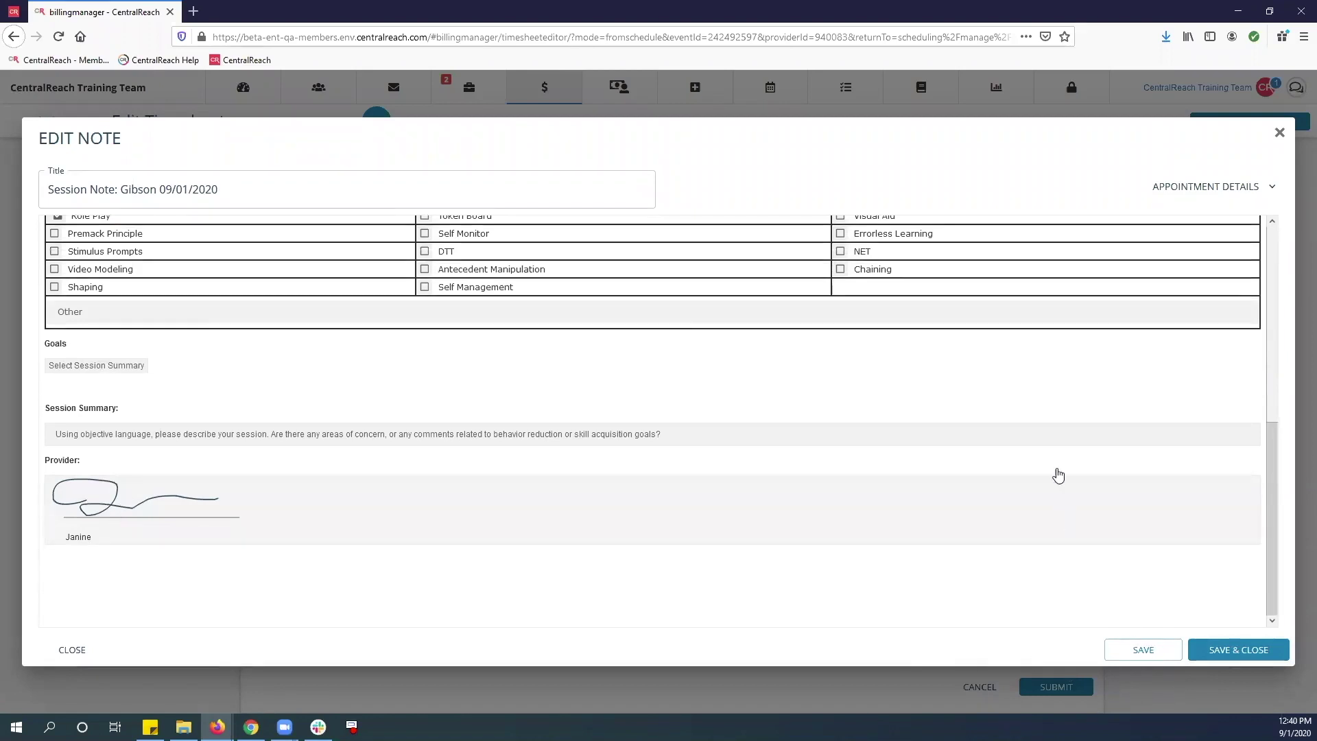
{"action": "left_click", "coordinate": [1052, 326]}
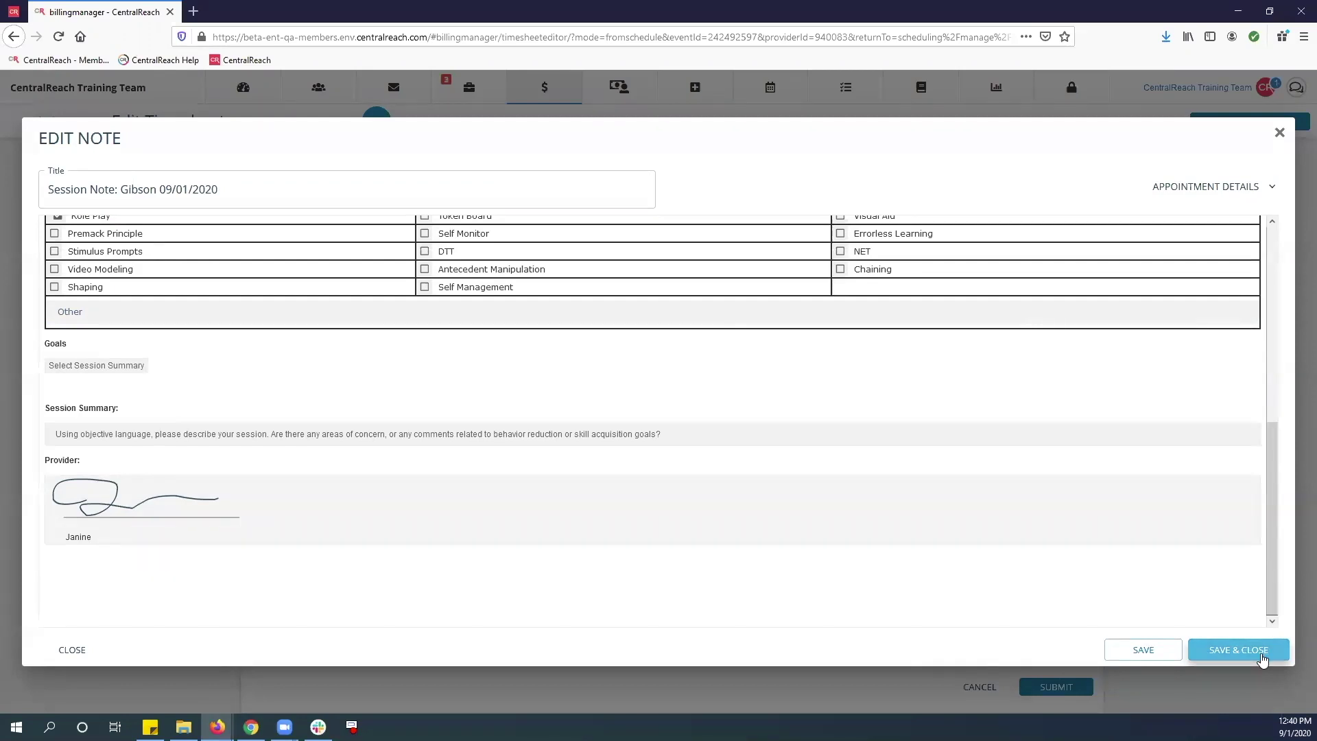
{"action": "left_click", "coordinate": [332, 200]}
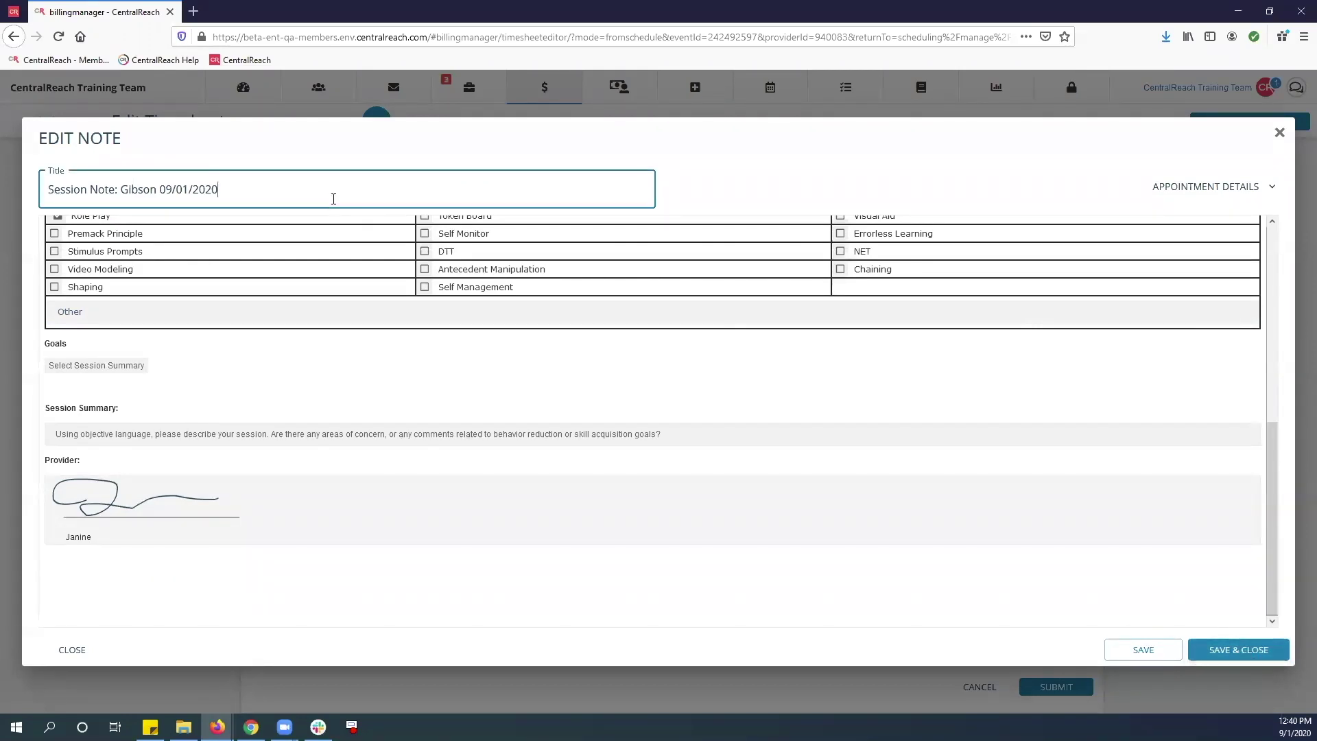
{"action": "left_click", "coordinate": [508, 396]}
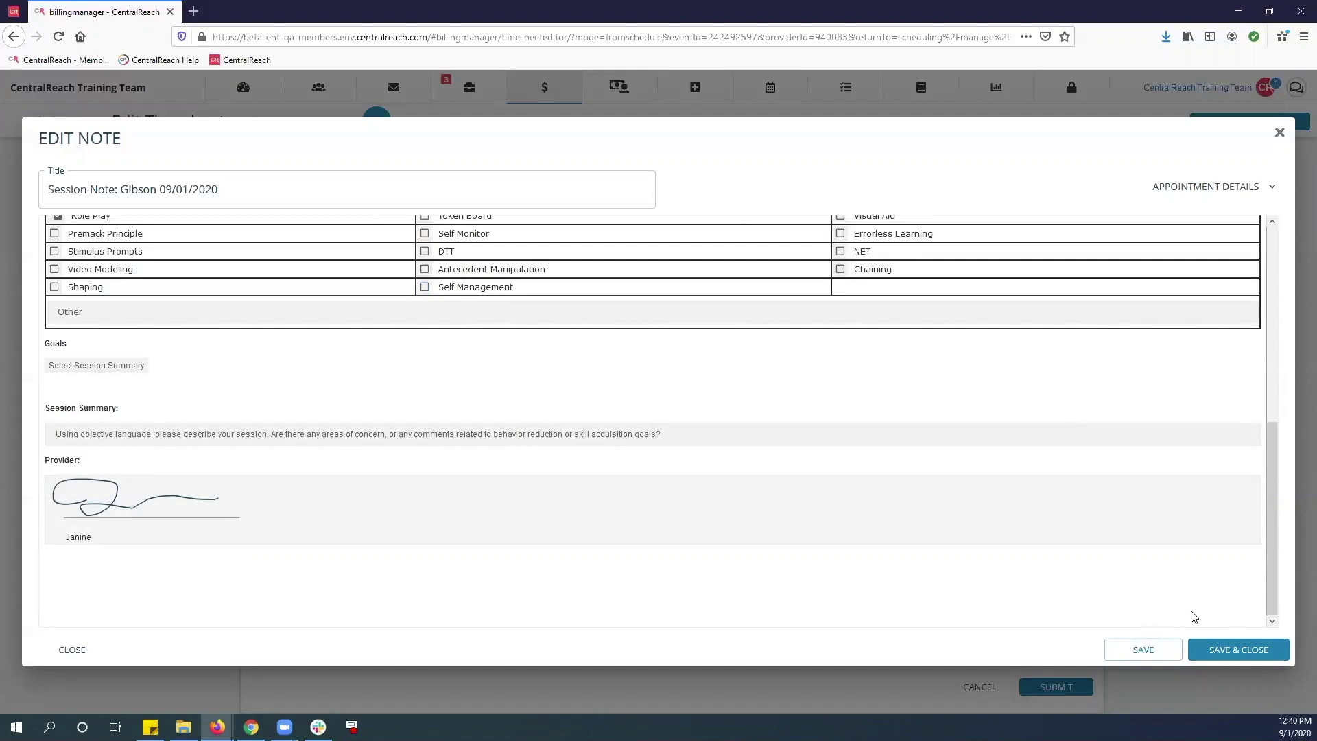
{"action": "left_click", "coordinate": [1227, 652]}
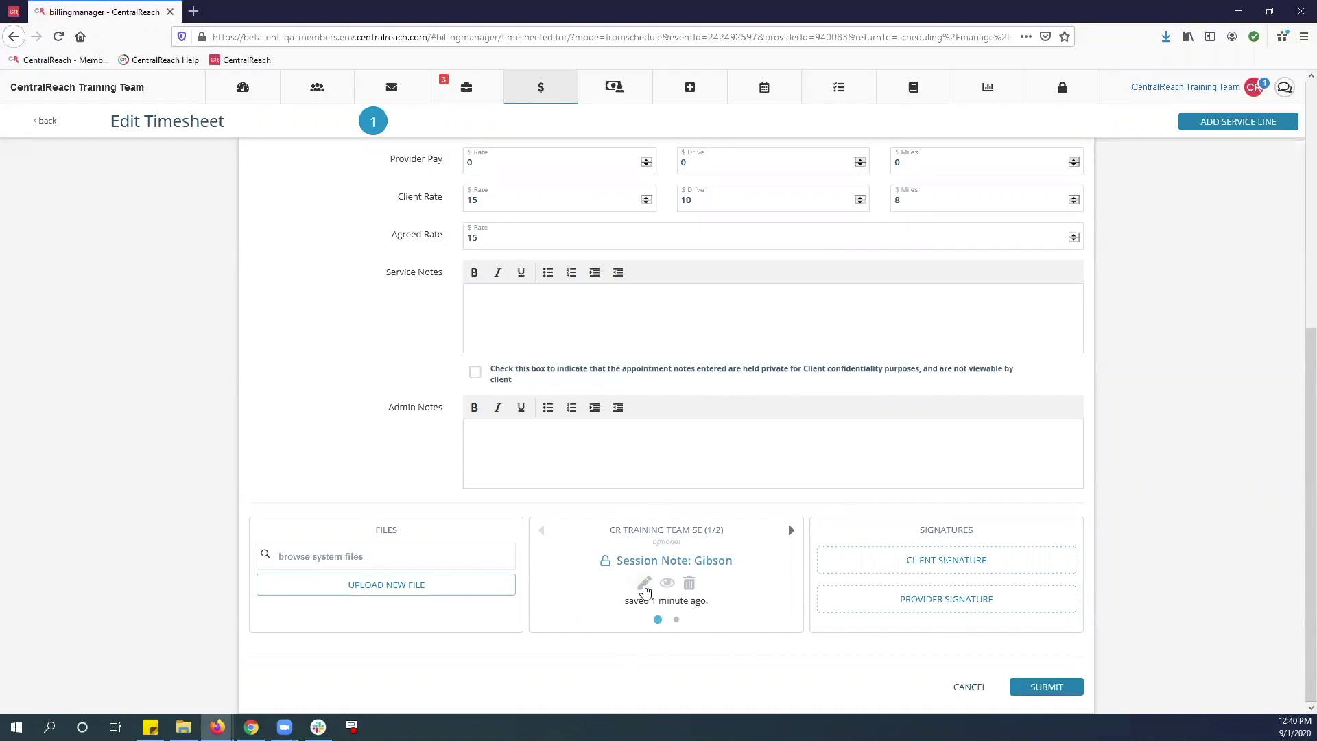
Reopen the signed session note from the timesheet for editing, look through it, and save and close it.
{"action": "left_click", "coordinate": [645, 584]}
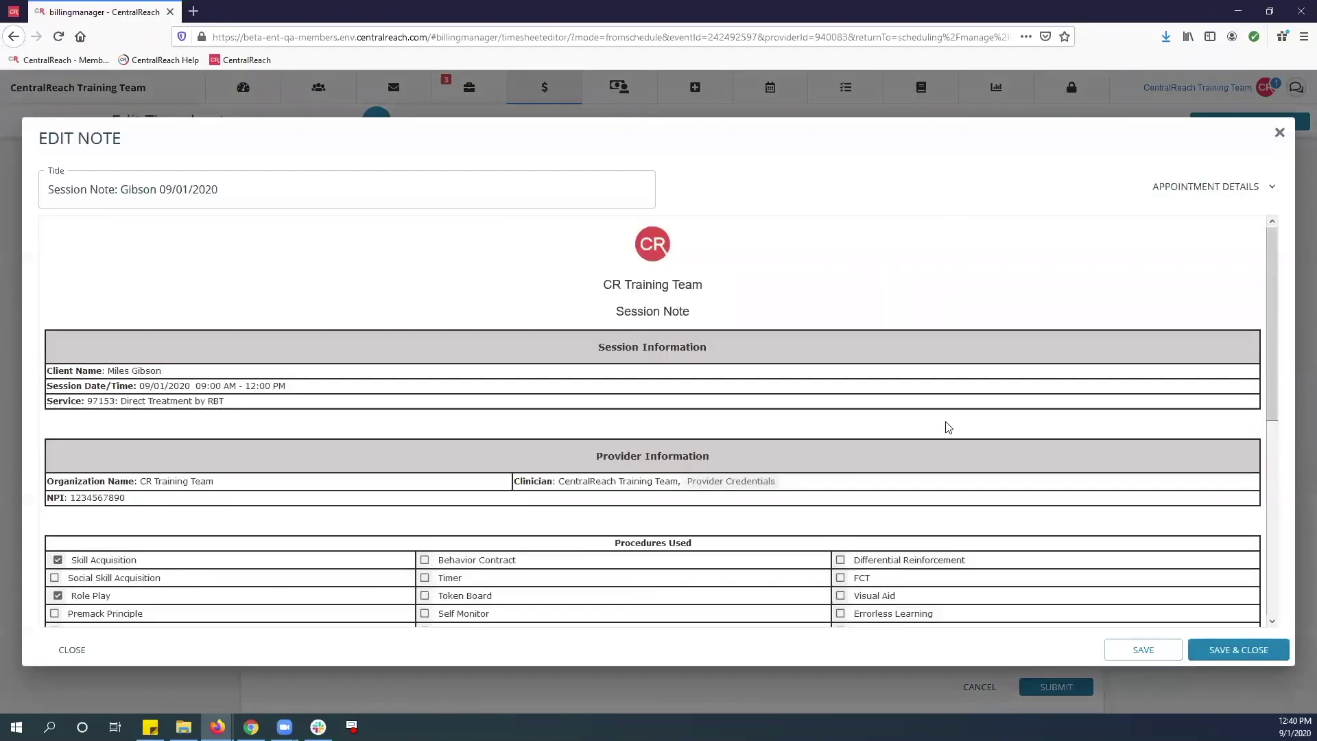
{"action": "scroll", "coordinate": [945, 443], "scroll_direction": "down", "scroll_amount": 5}
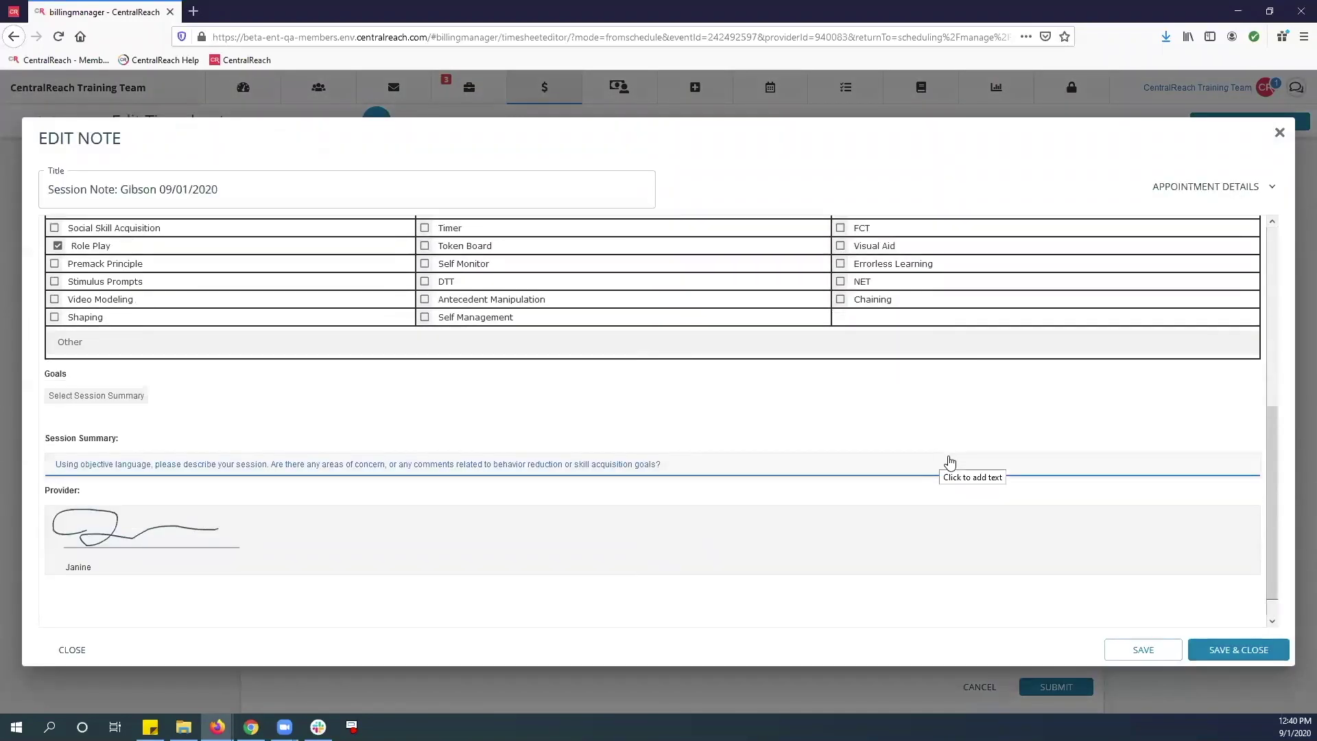
{"action": "left_click", "coordinate": [1255, 650]}
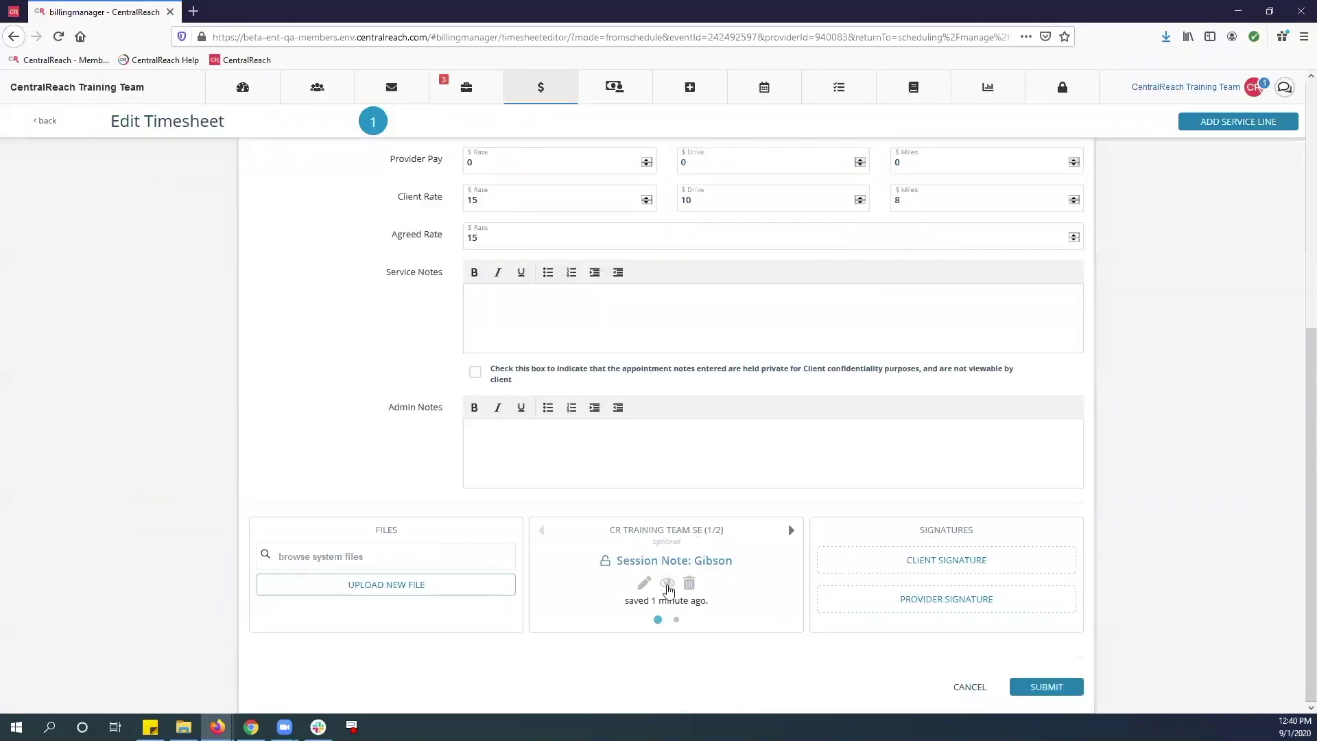
Preview the completed session note as a document, look it over, and close the preview.
{"action": "left_click", "coordinate": [667, 584]}
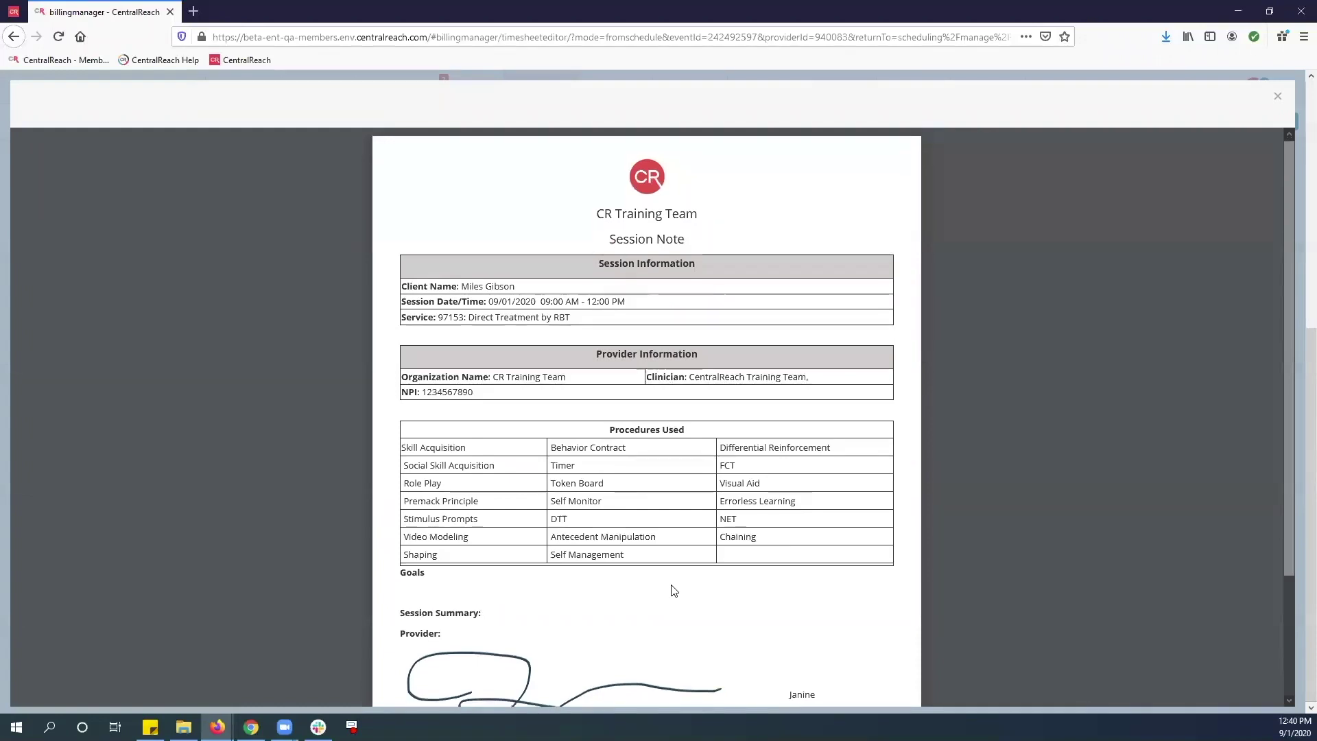
{"action": "scroll", "coordinate": [670, 590], "scroll_direction": "down", "scroll_amount": 2}
{"action": "scroll", "coordinate": [672, 591], "scroll_direction": "up", "scroll_amount": 2}
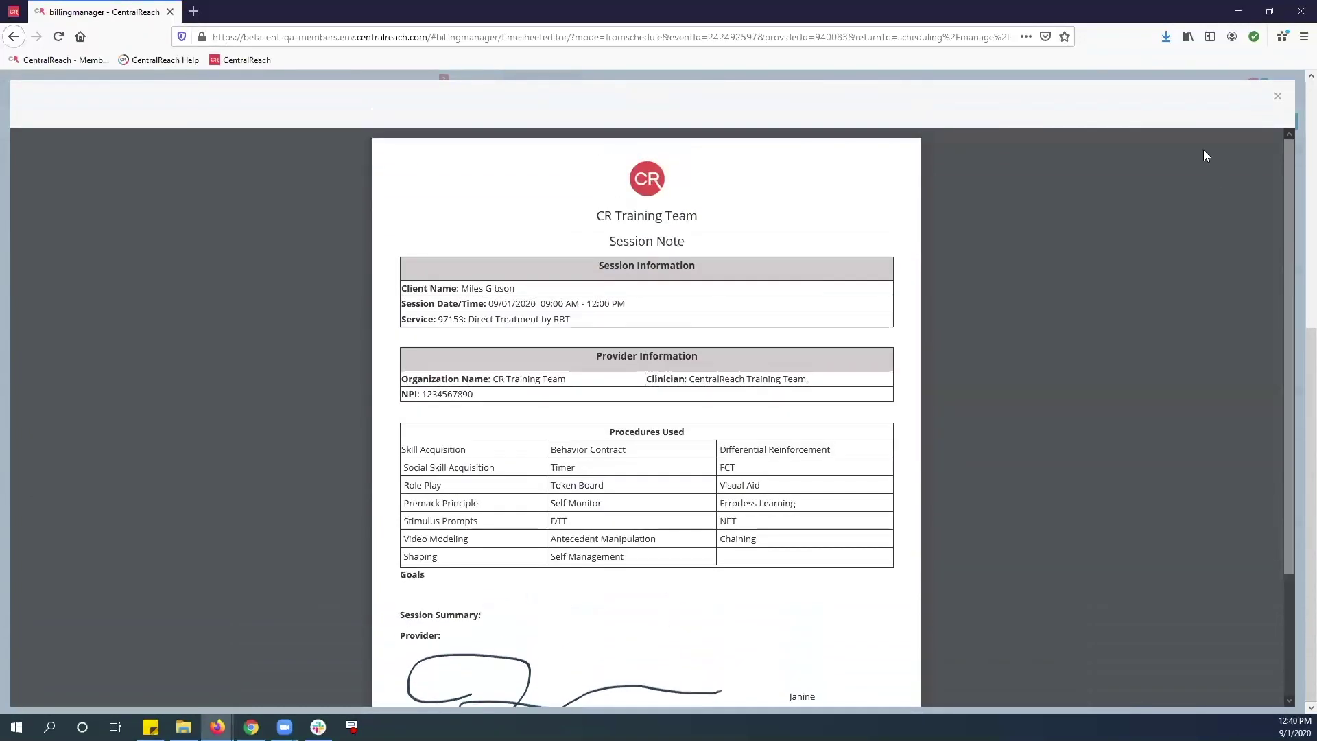
{"action": "left_click", "coordinate": [1277, 96]}
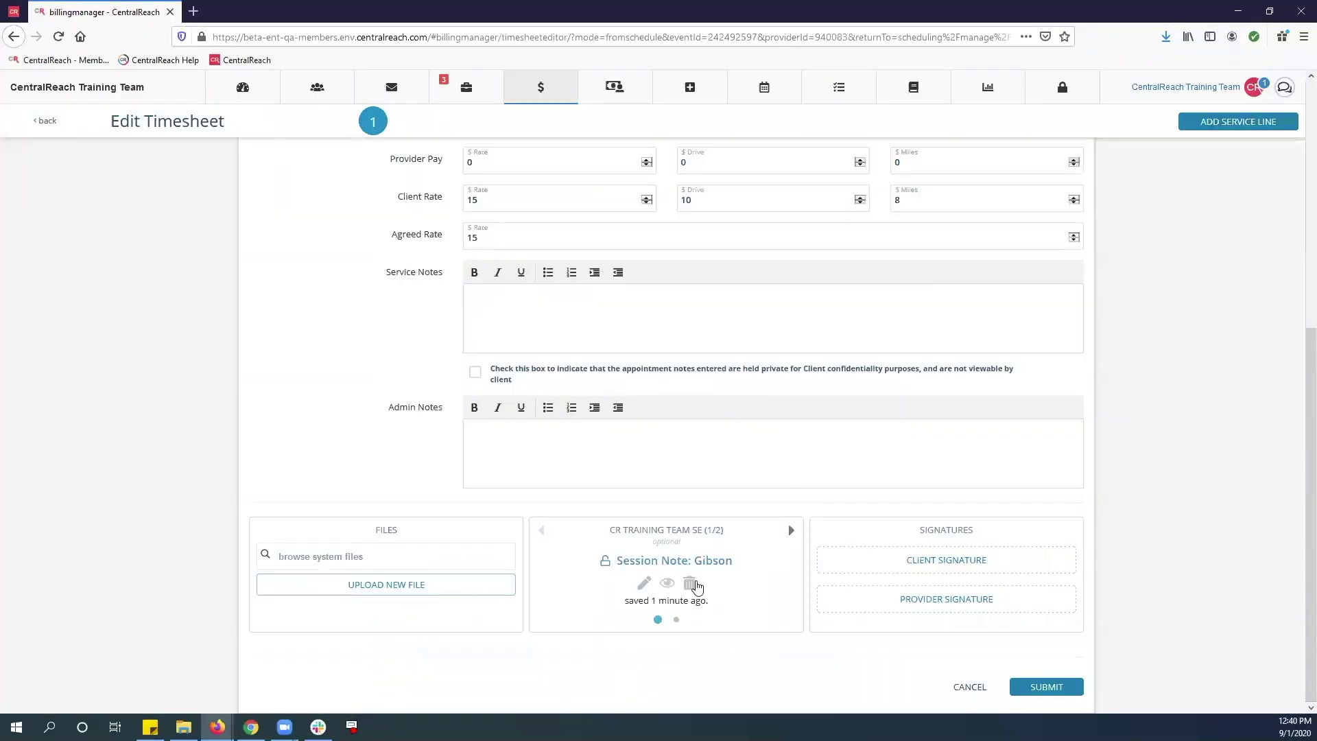